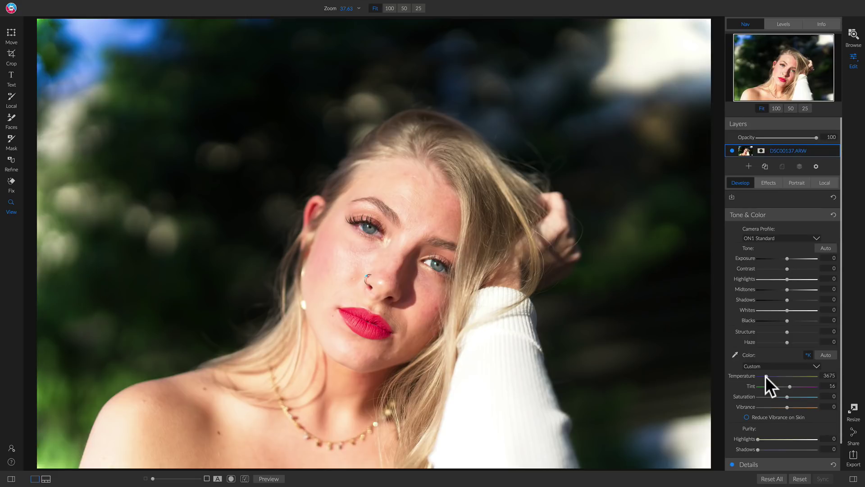
- Try the portrait with its color temperature reset to the default, and undo the reset
key("j")
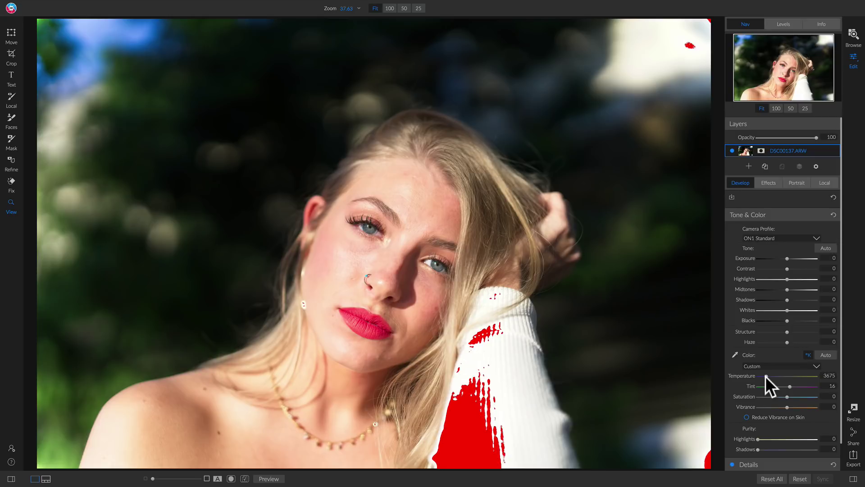
double_click(740, 375)
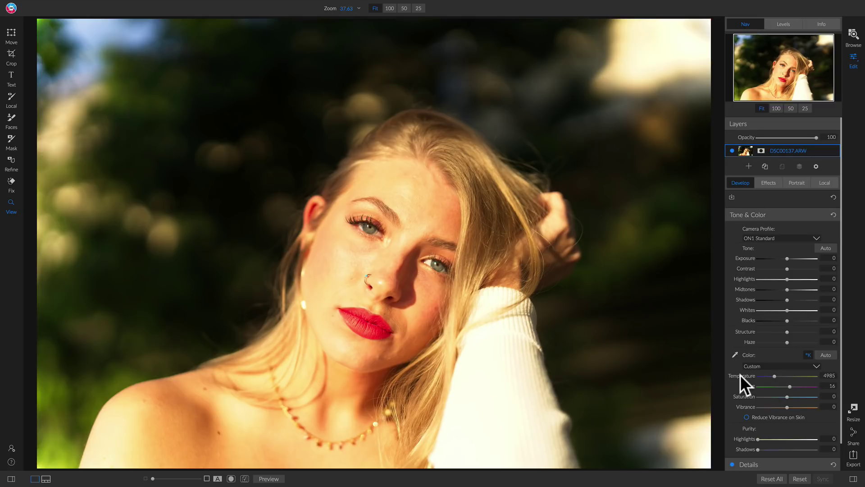
key("ctrl+z")
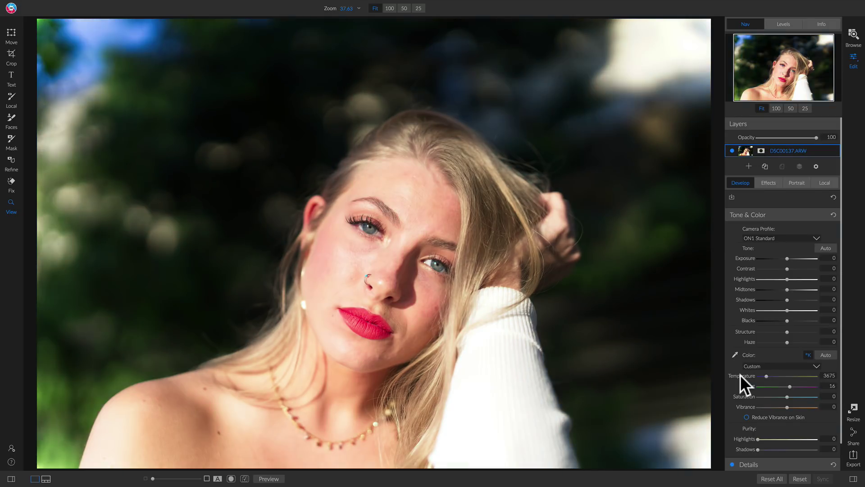
- Check the clipped highlights and set Exposure to -1.3, Midtones to 15 and Whites to 9
key("j")
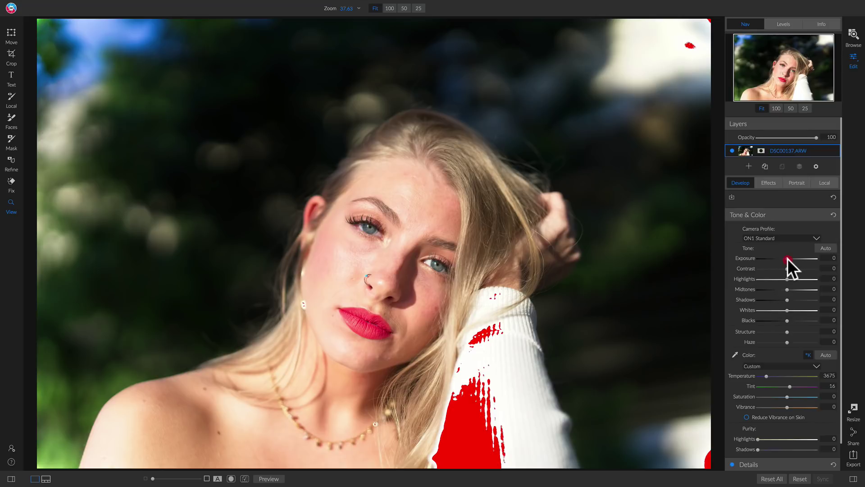
left_click_drag(787, 258, 779, 259)
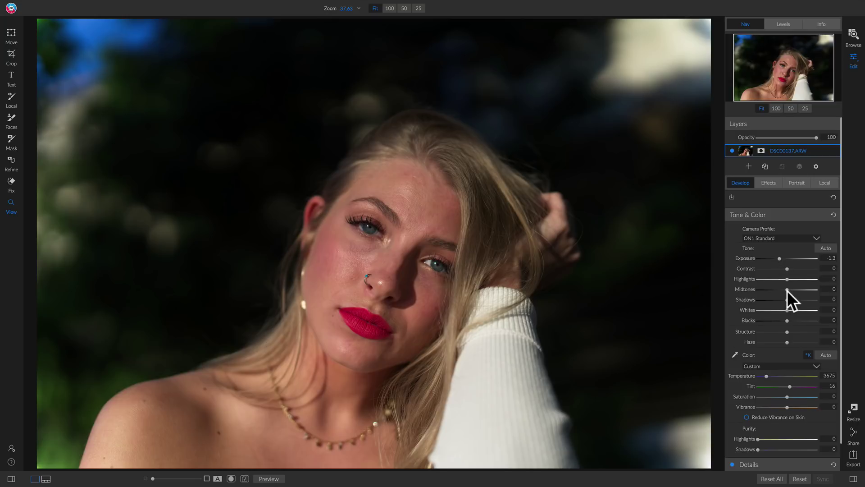
left_click_drag(787, 289, 791, 291)
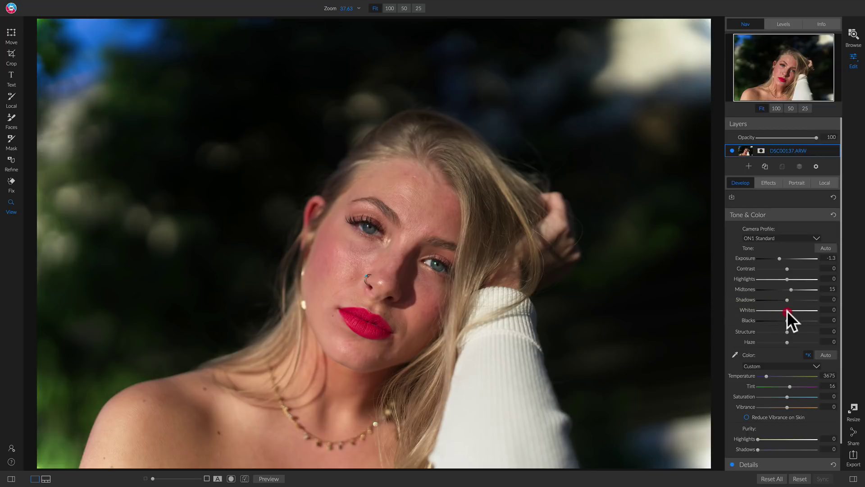
left_click_drag(786, 310, 789, 311)
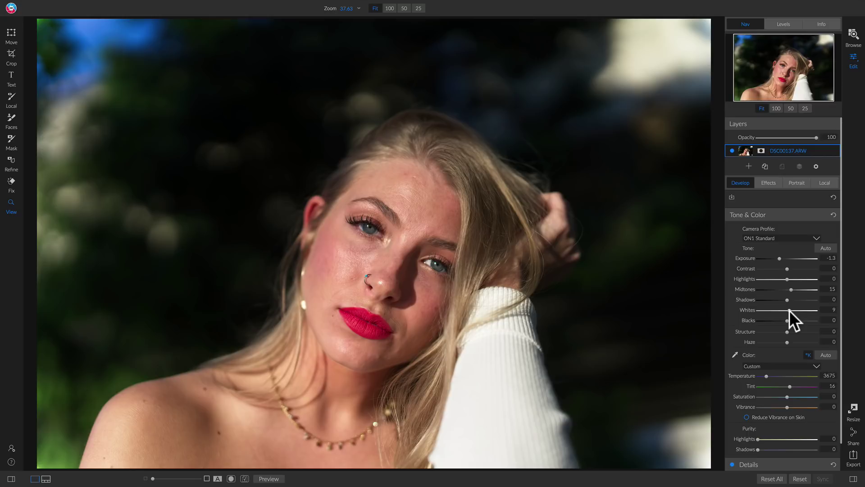
- Paint a local Darken adjustment over the bright areas of the cheek, forehead and chin with a size 500 brush
left_click(828, 181)
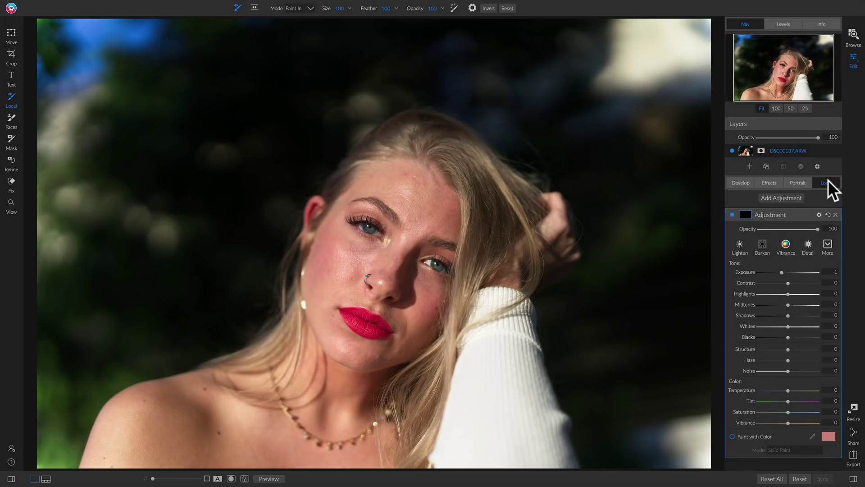
left_click(762, 246)
key("bracketright")
key("bracketright")
key("bracketright")
key("bracketright")
mouse_move(349, 257)
left_mouse_down()
mouse_move(376, 249)
mouse_move(353, 256)
left_mouse_up()
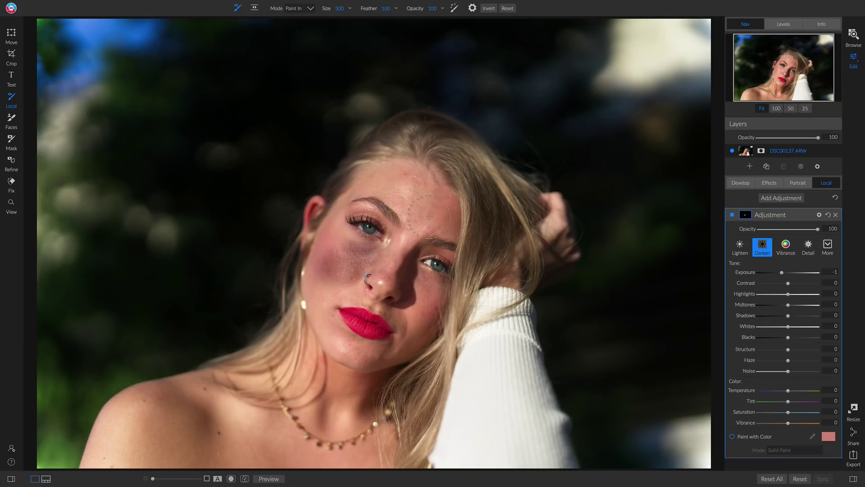
mouse_move(408, 209)
left_mouse_down()
mouse_move(400, 192)
mouse_move(359, 186)
left_mouse_up()
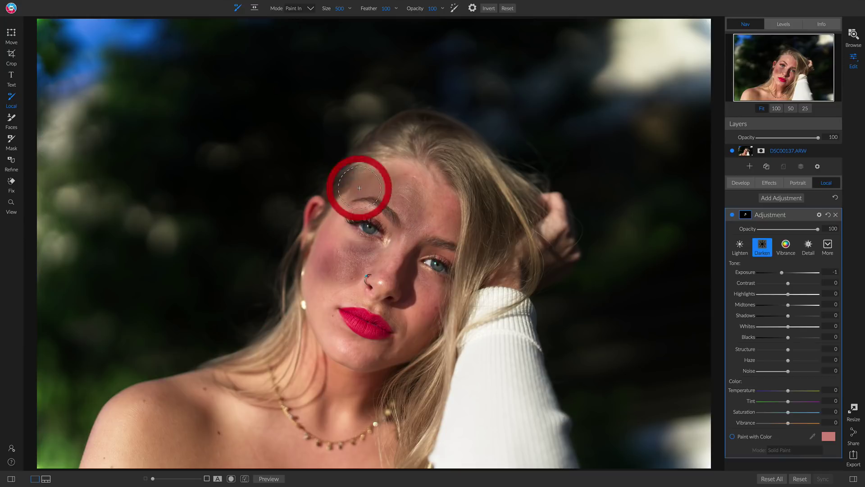
left_click_drag(333, 349, 305, 286)
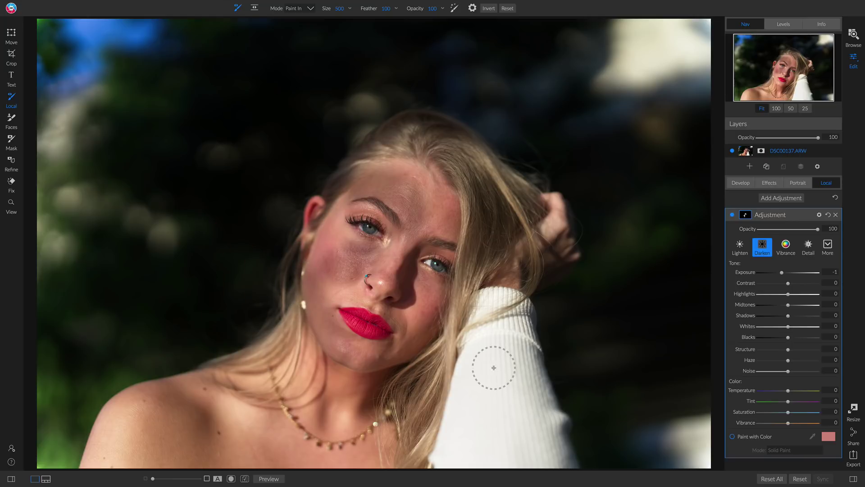
- Enlarge the brush to 1100 and paint the Darken adjustment over the white sleeve, bare shoulder and chest
key("bracketright")
key("bracketright")
key("bracketright")
key("bracketright")
key("bracketright")
key("bracketright")
mouse_move(487, 318)
left_mouse_down()
mouse_move(471, 414)
mouse_move(480, 406)
mouse_move(514, 407)
mouse_move(556, 449)
mouse_move(498, 339)
mouse_move(501, 311)
left_mouse_up()
key("ctrl+z")
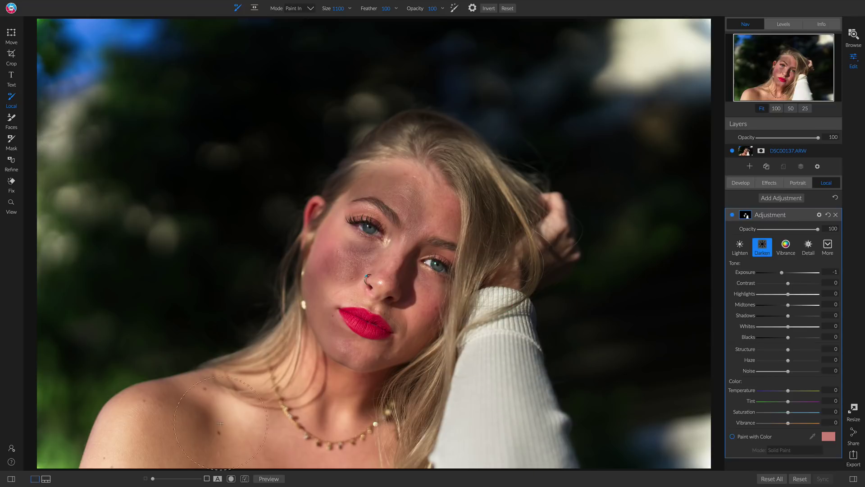
mouse_move(127, 434)
left_mouse_down()
mouse_move(91, 442)
mouse_move(170, 397)
mouse_move(269, 381)
mouse_move(254, 452)
mouse_move(305, 450)
left_mouse_up()
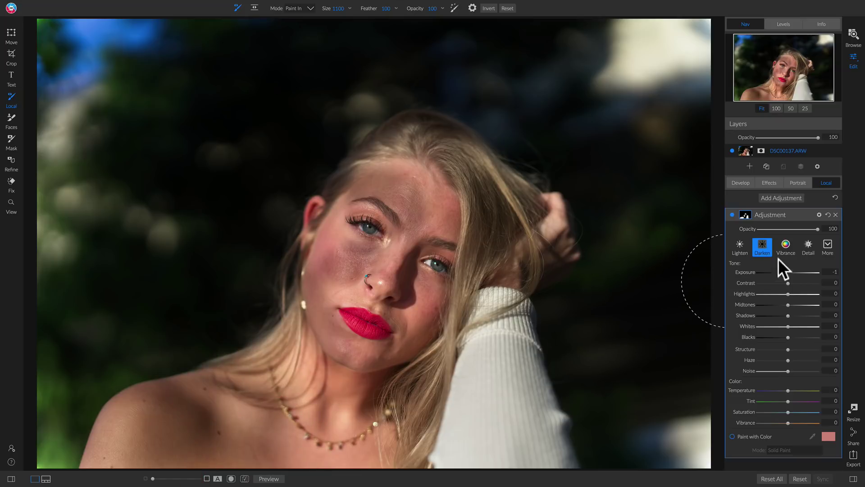
- Lower the Darken adjustment's opacity to 24 and compare the portrait with and without it
left_click_drag(817, 230, 720, 232)
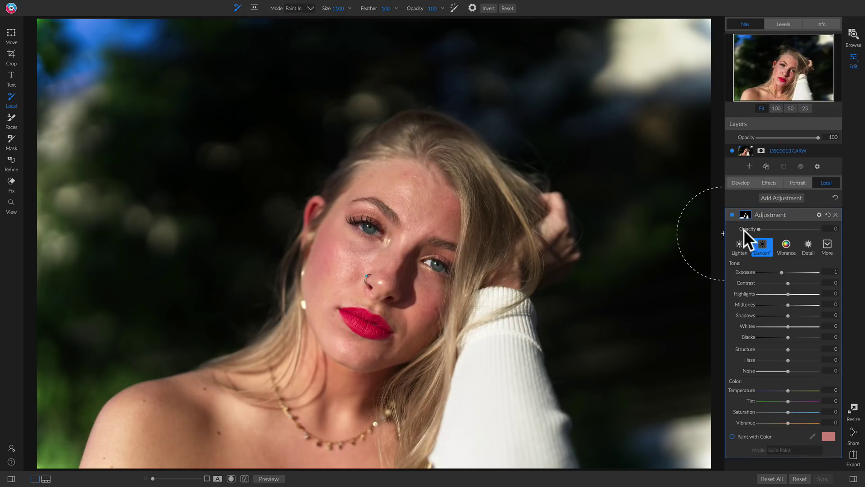
left_click(763, 229)
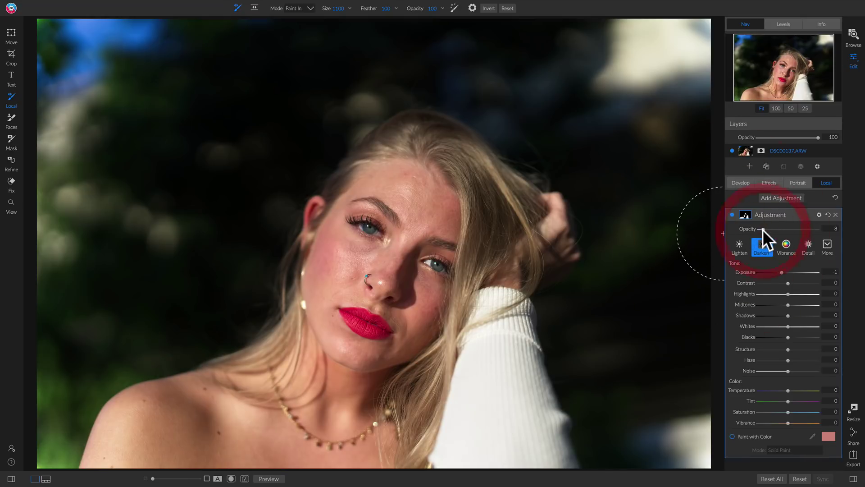
left_click(766, 229)
left_click_drag(766, 230, 773, 229)
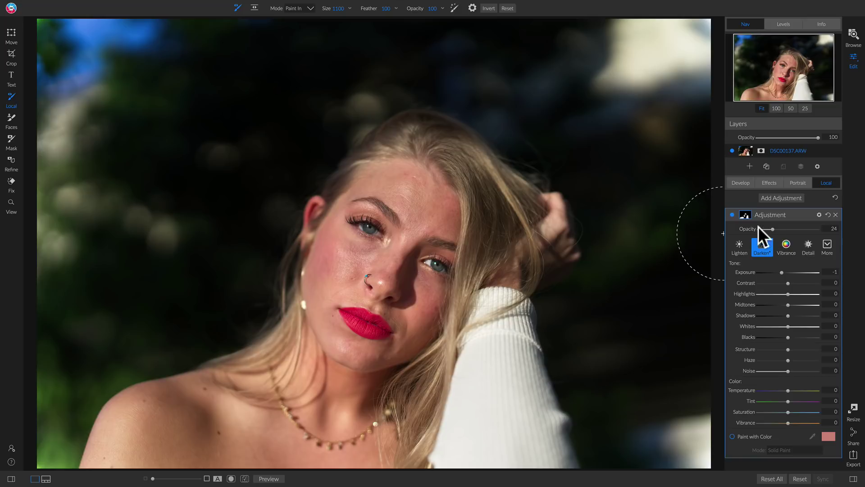
left_click(731, 215)
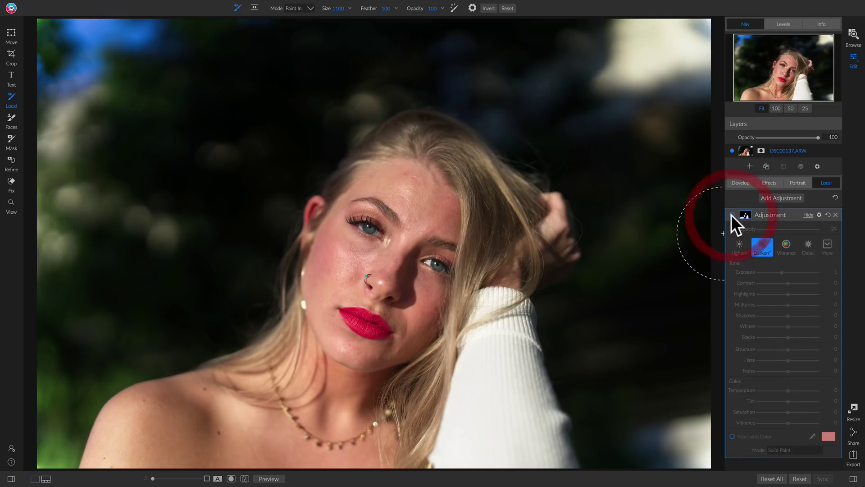
left_click(731, 214)
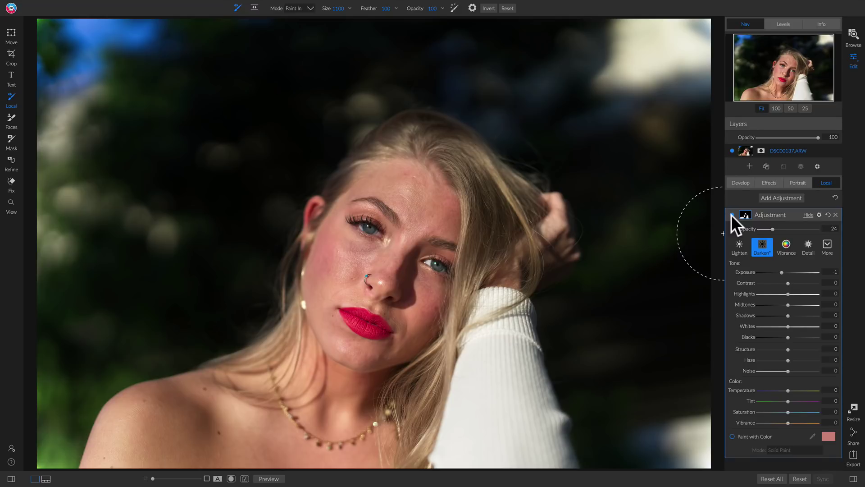
key("z")
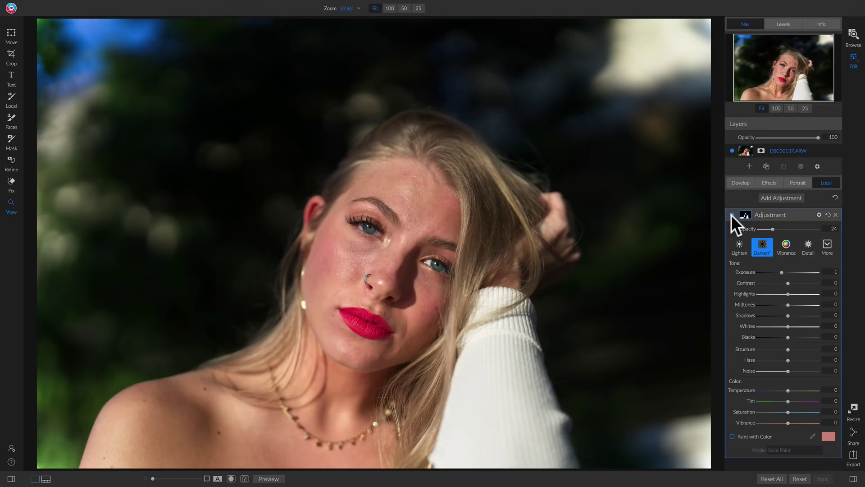
- Add a second local adjustment with the Magic Eye Fixer style and paint it over both eyes with a size 100 brush
left_click(782, 198)
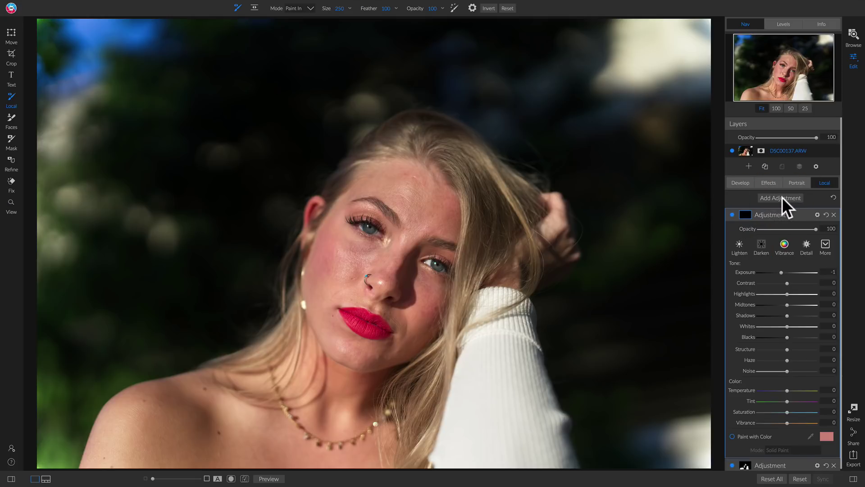
left_click(821, 244)
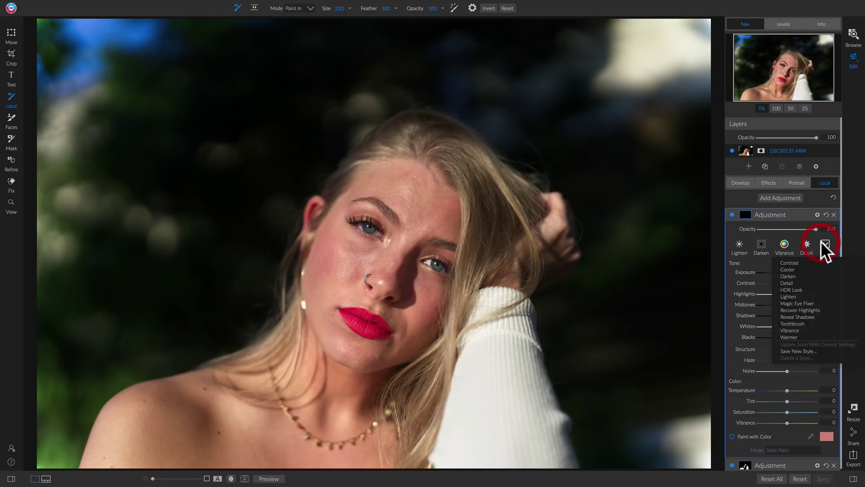
left_click(797, 303)
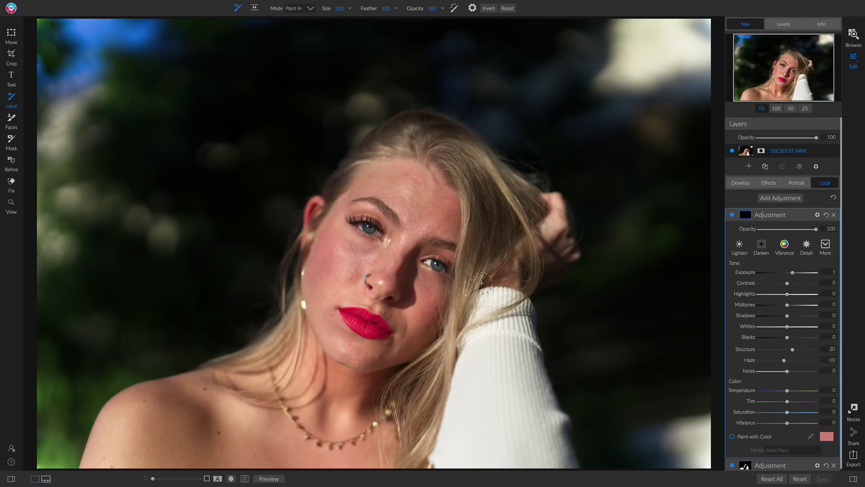
key("bracketleft")
key("bracketleft")
key("bracketleft")
left_click_drag(356, 221, 389, 242)
left_click_drag(428, 262, 443, 270)
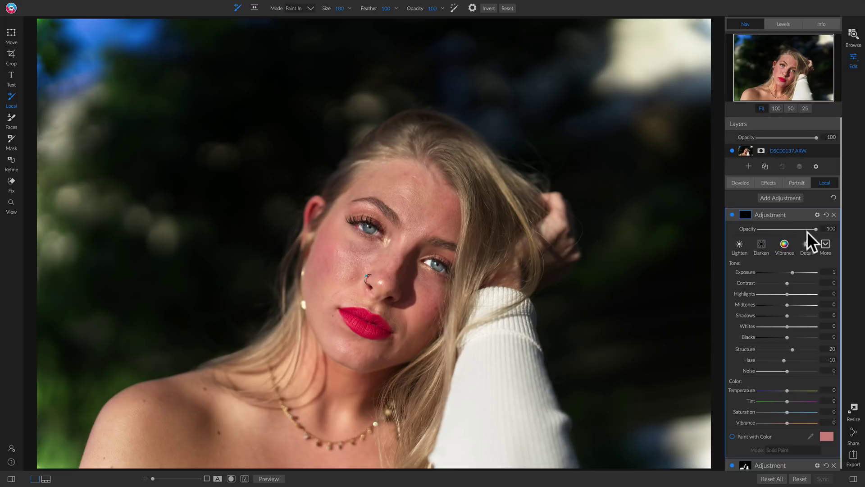
- Reduce the eye adjustment's opacity to 22, and compare the result without the adjustment and with the original photo
left_click_drag(817, 230, 772, 230)
left_click(733, 215)
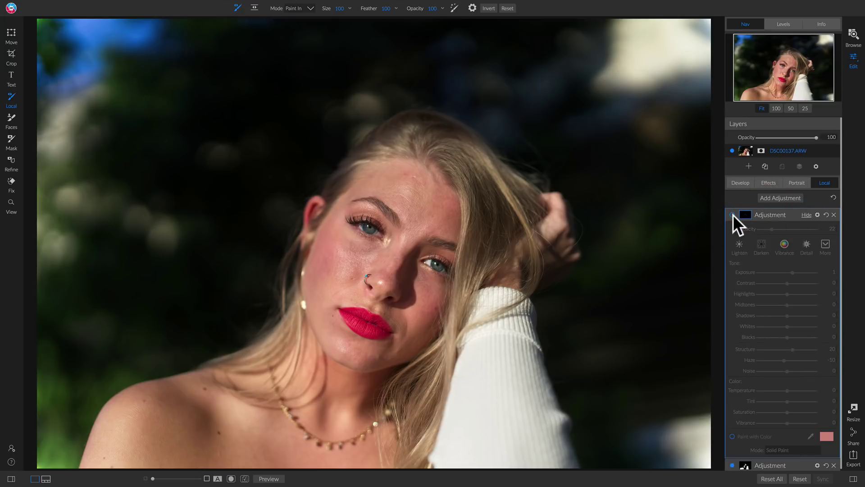
left_click(733, 214)
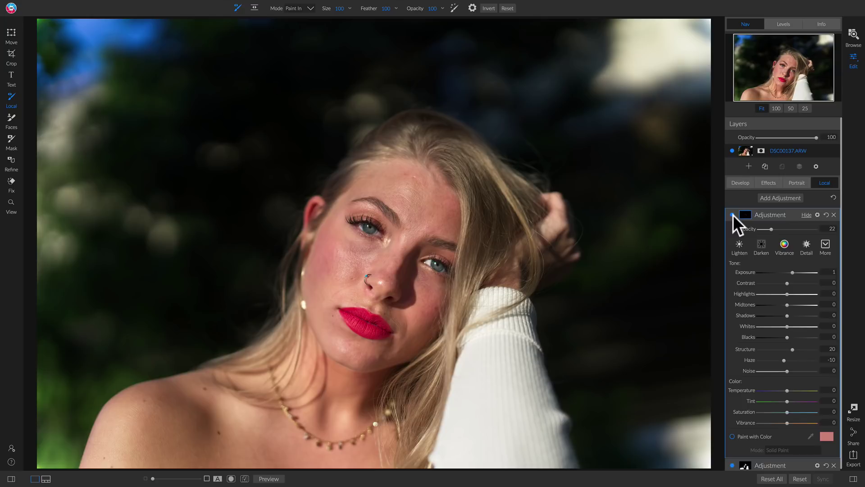
key("backslash")
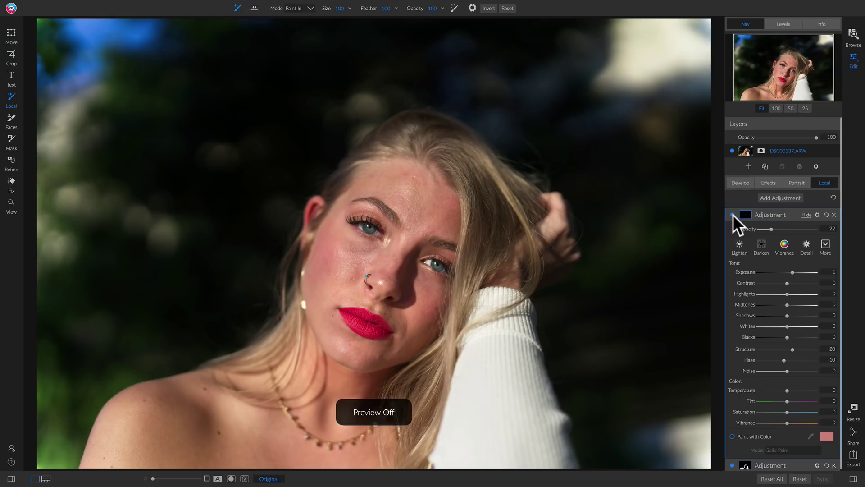
key("backslash")
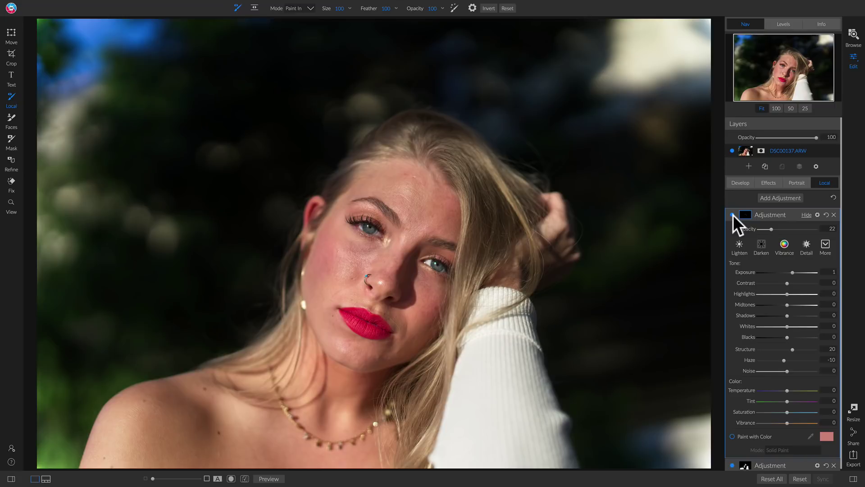